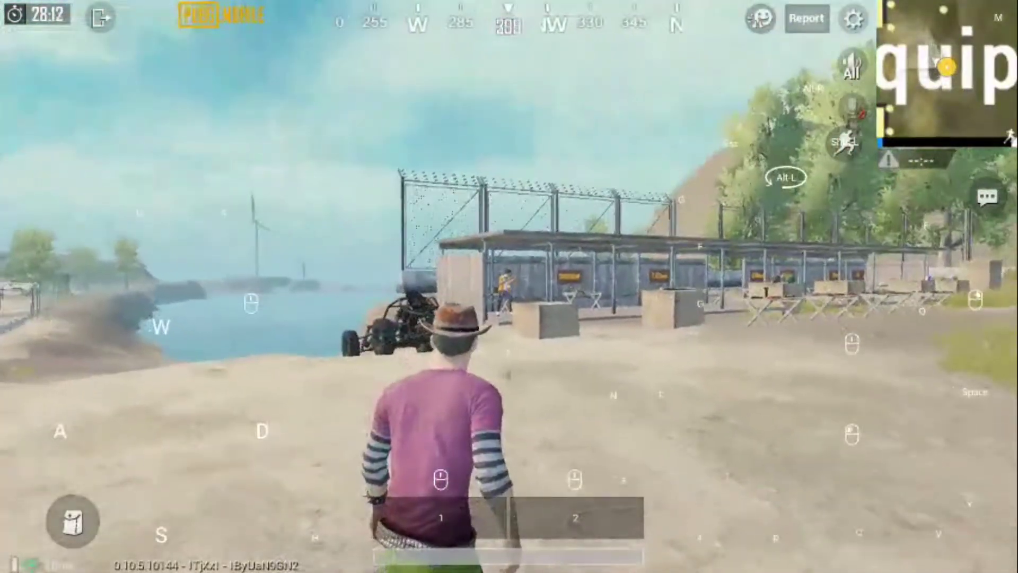
# Step: Wipe all mapped controls with RESET and exit the key-mapping editor
pyautogui.press('F12')
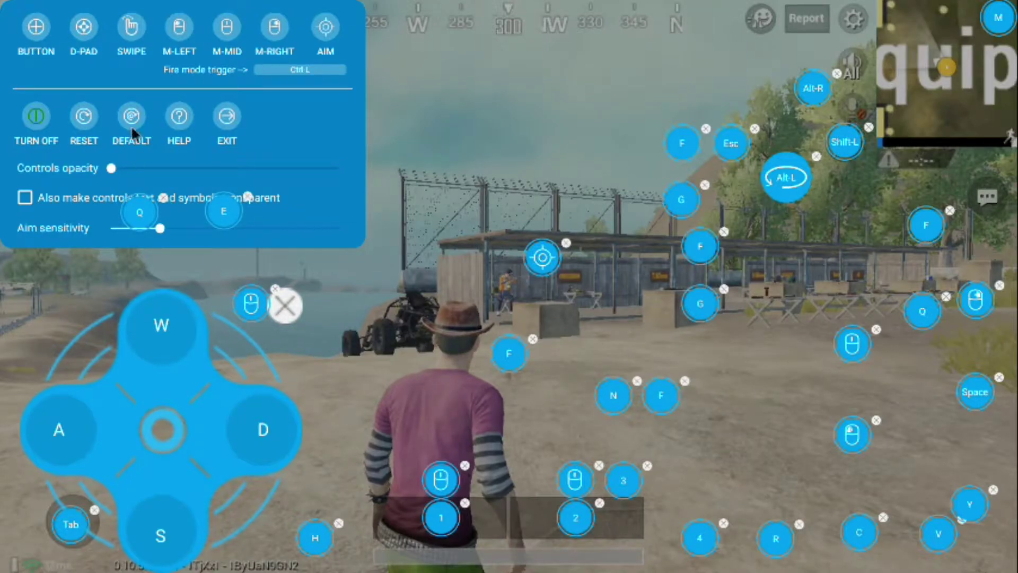
pyautogui.click(88, 117)
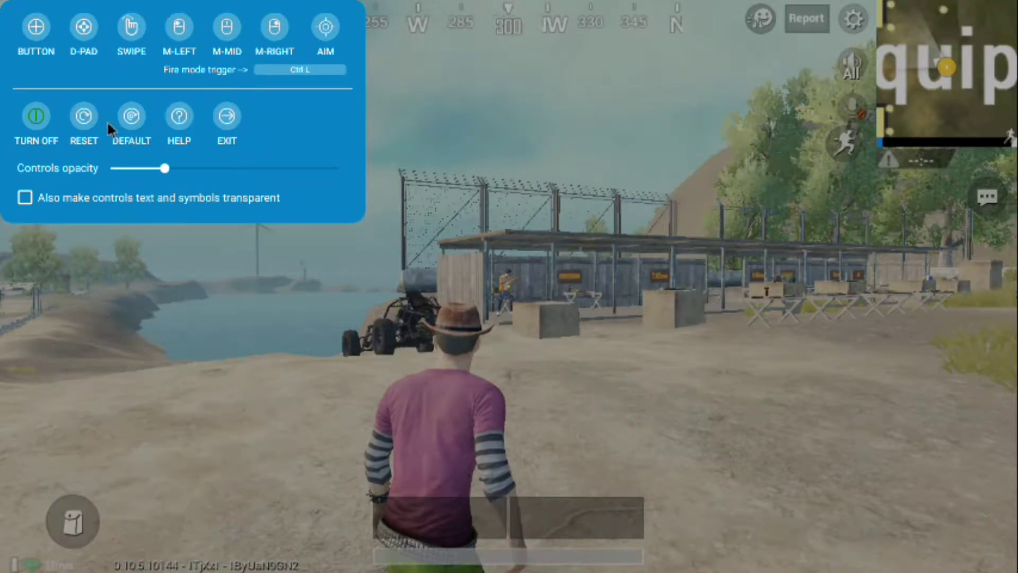
pyautogui.click(227, 118)
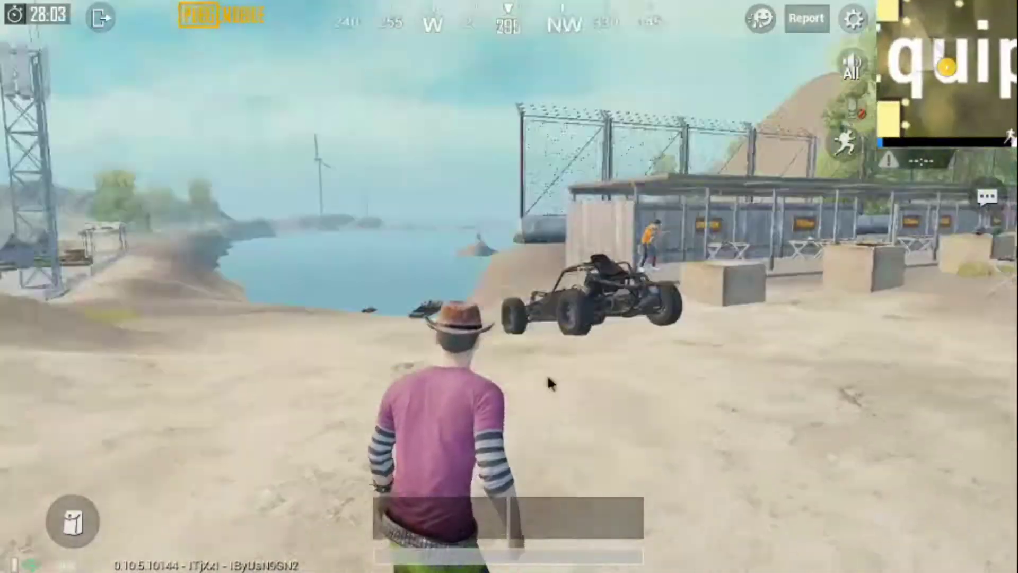
# Step: Turn the camera, bring the key controls back, and save the translucent layout with EXIT
pyautogui.moveTo(547, 374)
pyautogui.mouseDown()
pyautogui.moveTo(685, 367)
pyautogui.moveTo(784, 196)
pyautogui.mouseUp()
pyautogui.press('F12')
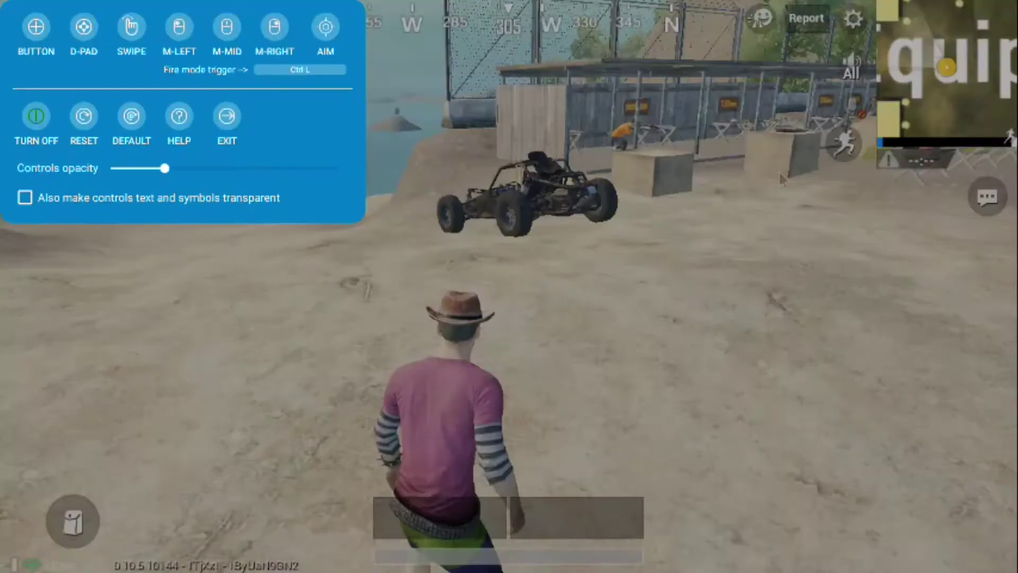
pyautogui.press('F12')
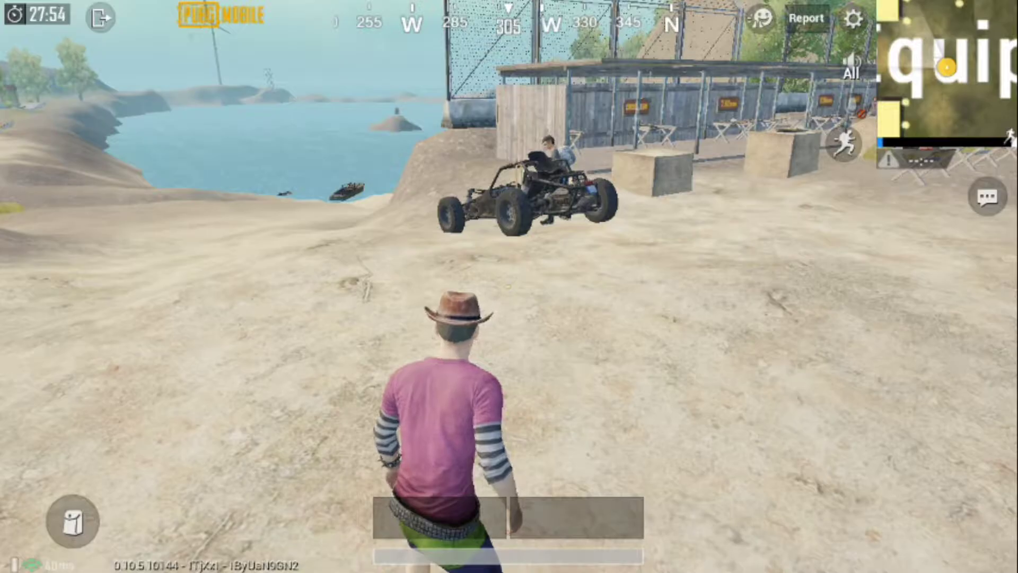
pyautogui.press('F12')
pyautogui.press('F12')
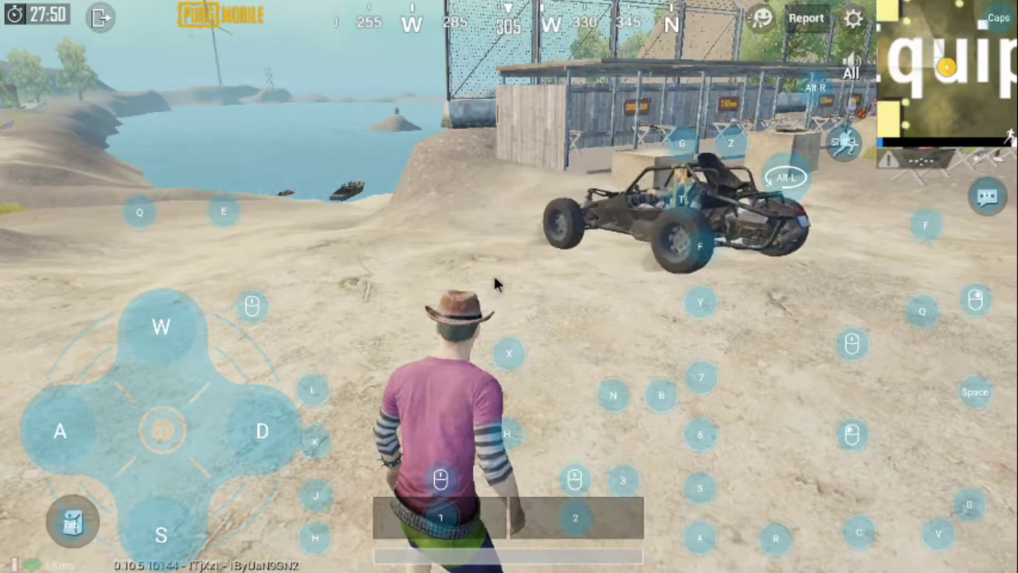
pyautogui.press('F12')
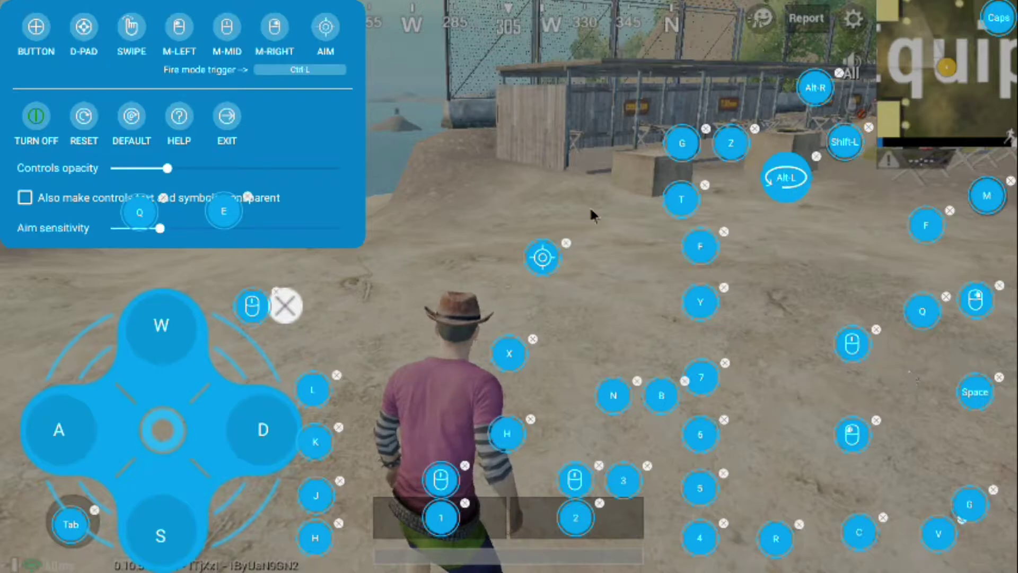
pyautogui.click(226, 121)
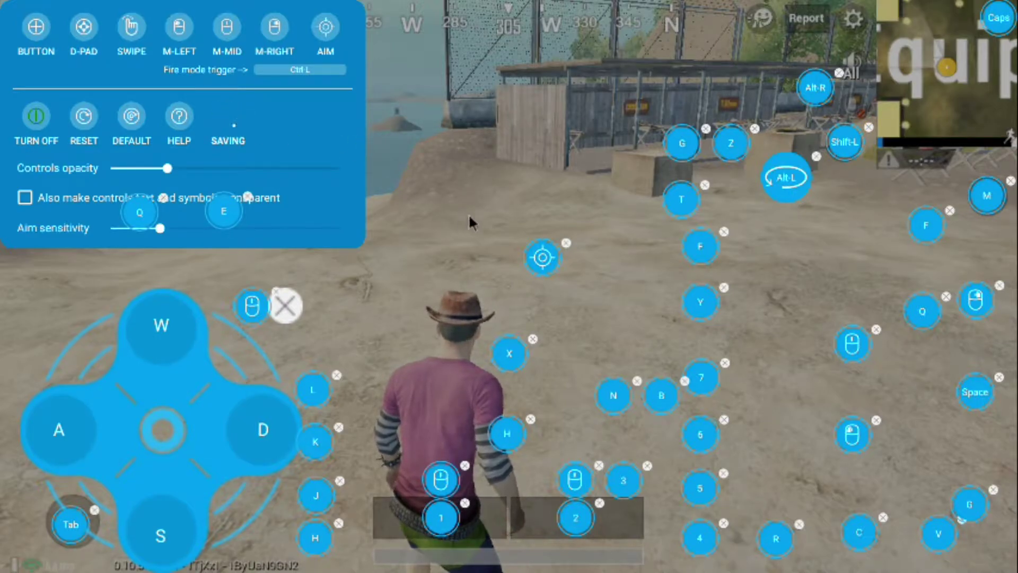
# Step: Run to the range and pick up the Mk14 with G and the AUG A3 with Y
pyautogui.press('w')
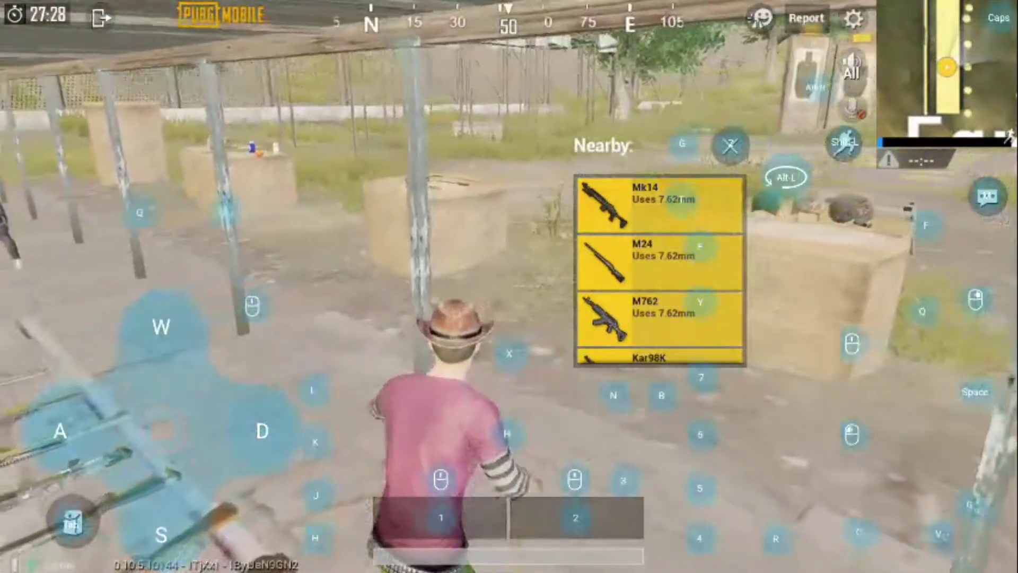
pyautogui.press('g')
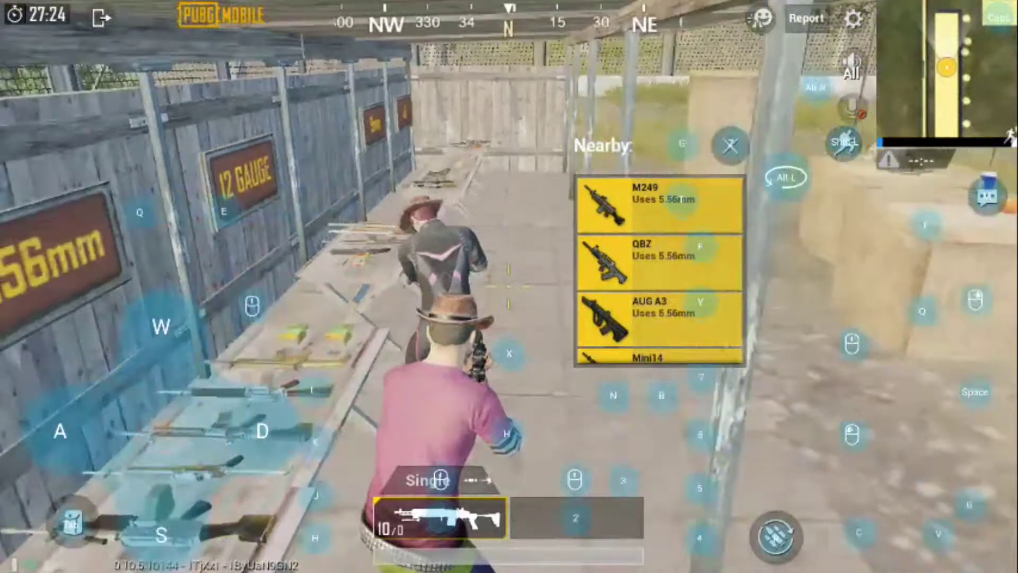
pyautogui.press('y')
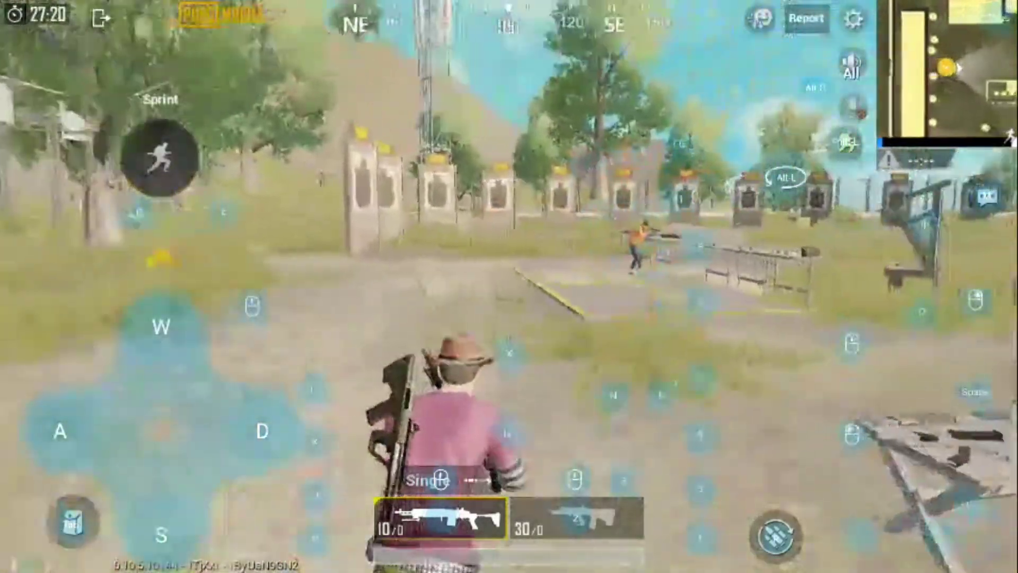
# Step: Set the Mk14 to automatic and empty it at the range targets
pyautogui.rightClick(509, 286)
pyautogui.press('shift')
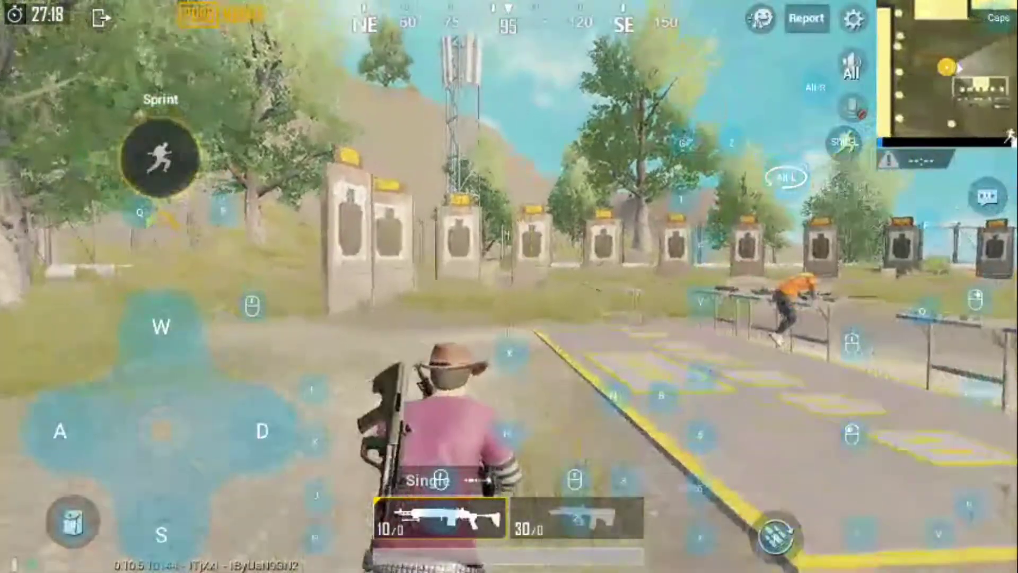
pyautogui.press('b')
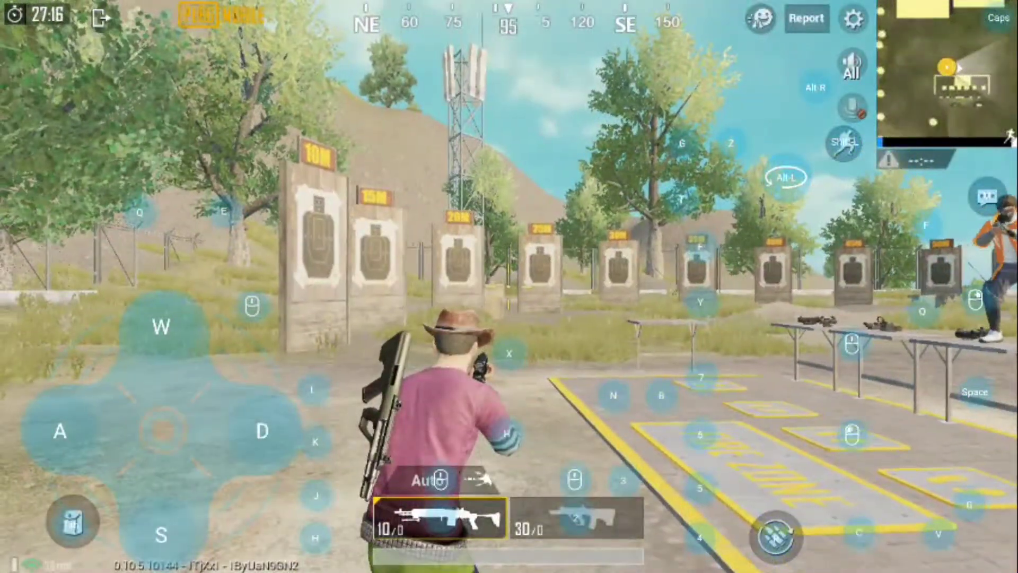
pyautogui.rightClick(510, 286)
pyautogui.click(509, 287)
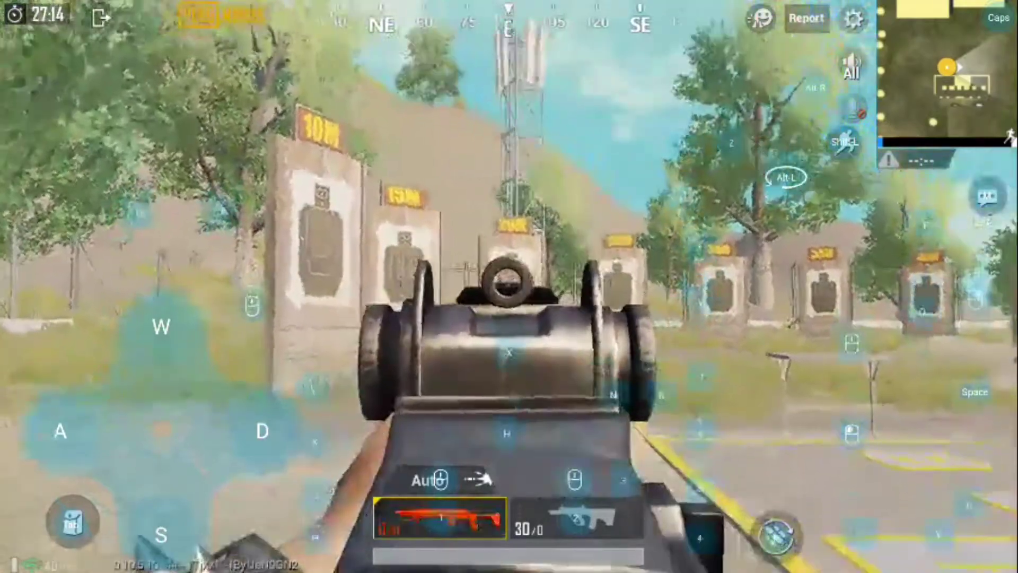
pyautogui.rightClick(509, 286)
# Step: Switch to the AUG A3 and fire single aimed shots at the targets
pyautogui.press('2')
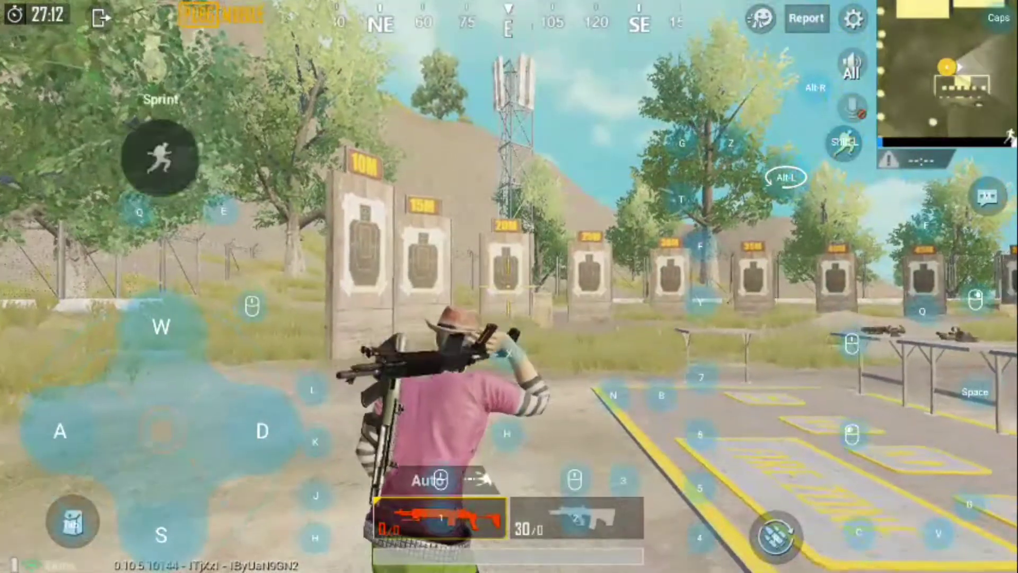
pyautogui.press('shift')
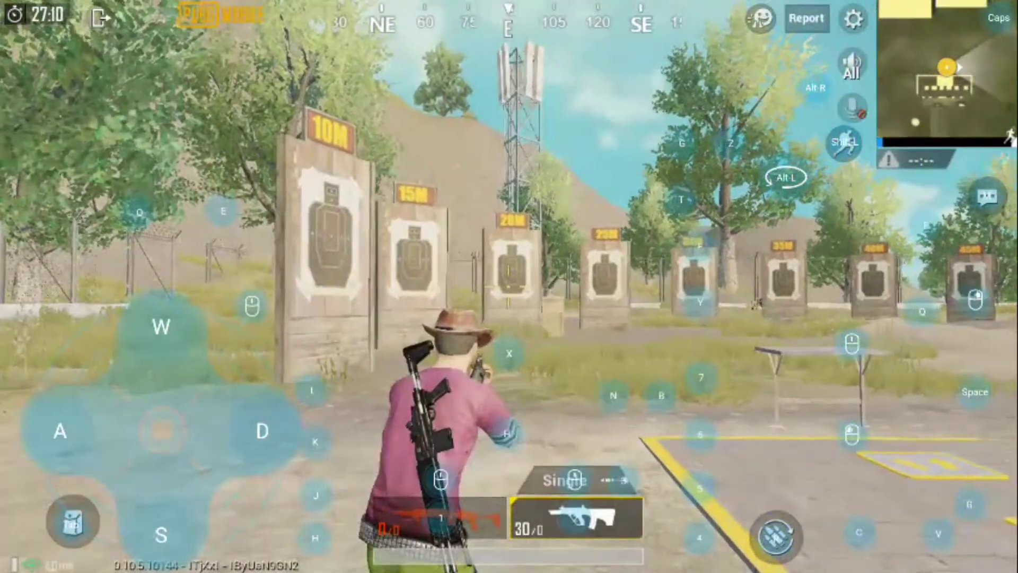
pyautogui.rightClick(509, 287)
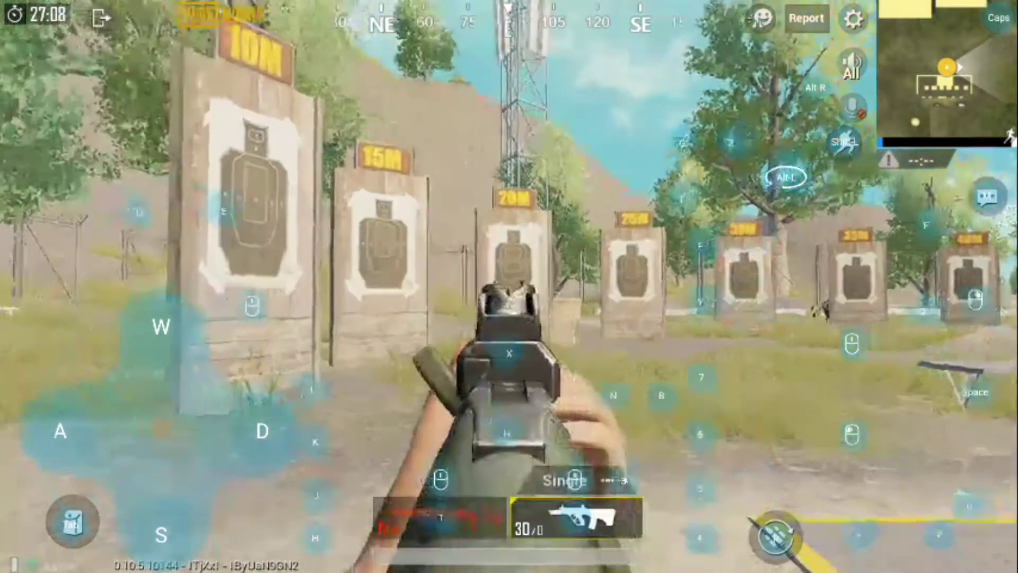
pyautogui.click(510, 286)
pyautogui.click(510, 287)
pyautogui.rightClick(510, 287)
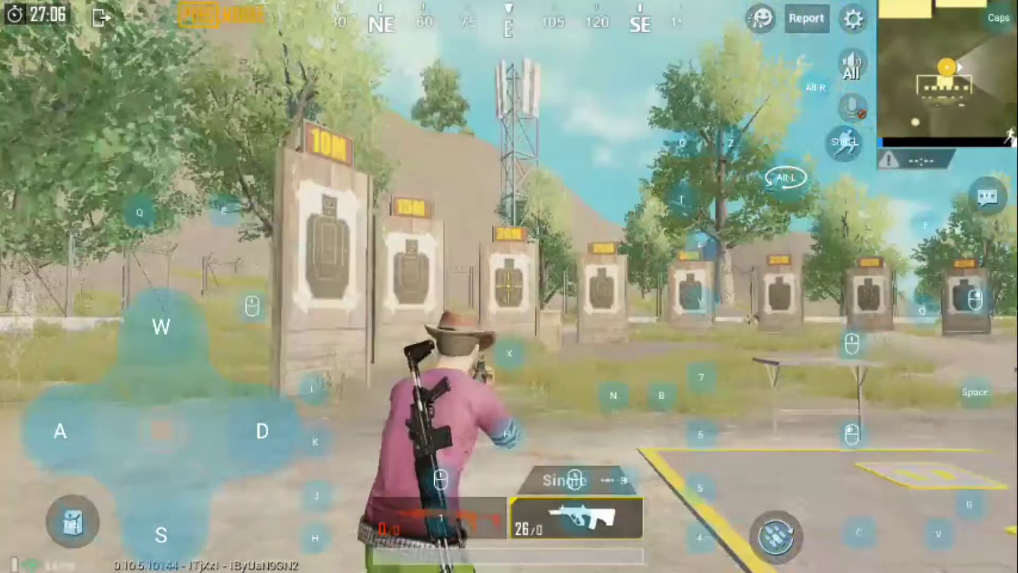
# Step: Advance toward the targets while firing more AUG A3 rounds
pyautogui.press('w')
pyautogui.rightClick(509, 286)
pyautogui.click(509, 286)
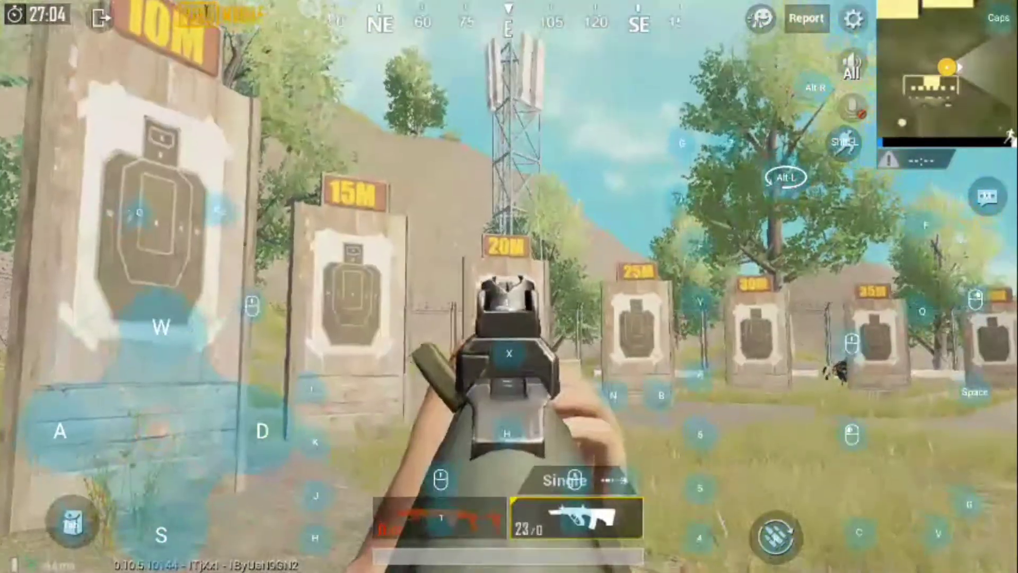
pyautogui.click(509, 287)
pyautogui.click(509, 286)
pyautogui.click(509, 287)
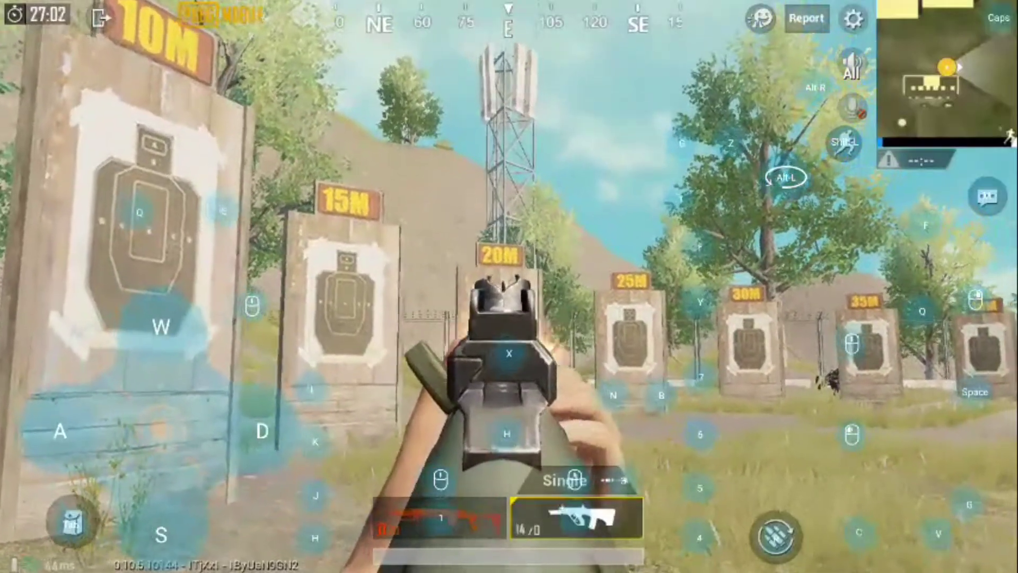
pyautogui.click(509, 286)
pyautogui.click(509, 286)
pyautogui.click(509, 286)
pyautogui.click(509, 286)
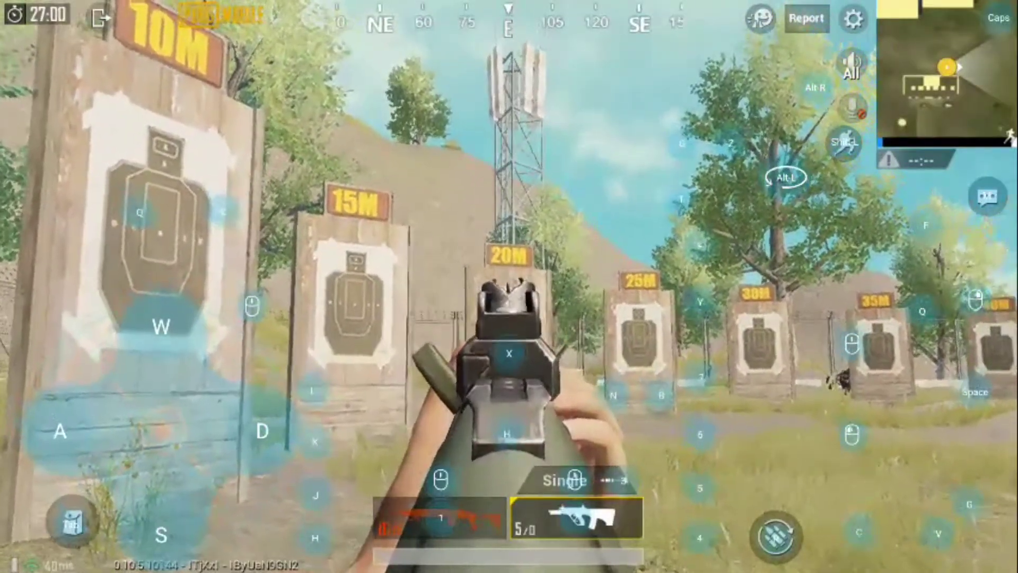
pyautogui.rightClick(510, 286)
# Step: Switch the AUG A3 to automatic and fire the remaining rounds
pyautogui.press('b')
pyautogui.rightClick(509, 286)
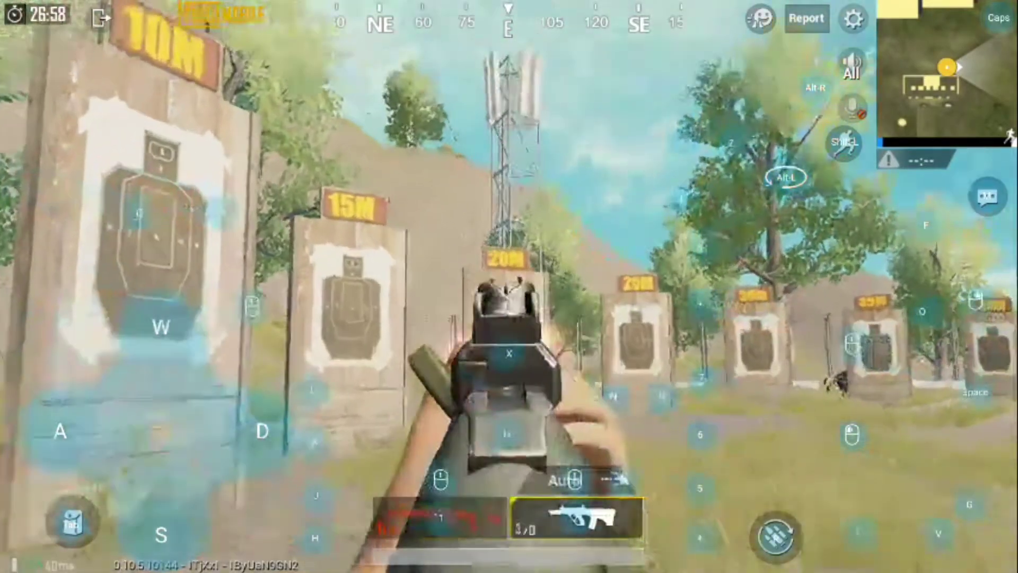
pyautogui.click(509, 286)
pyautogui.rightClick(509, 287)
# Step: Run to the scope loot tables and back, then resave the control layout with EXIT
pyautogui.press('w')
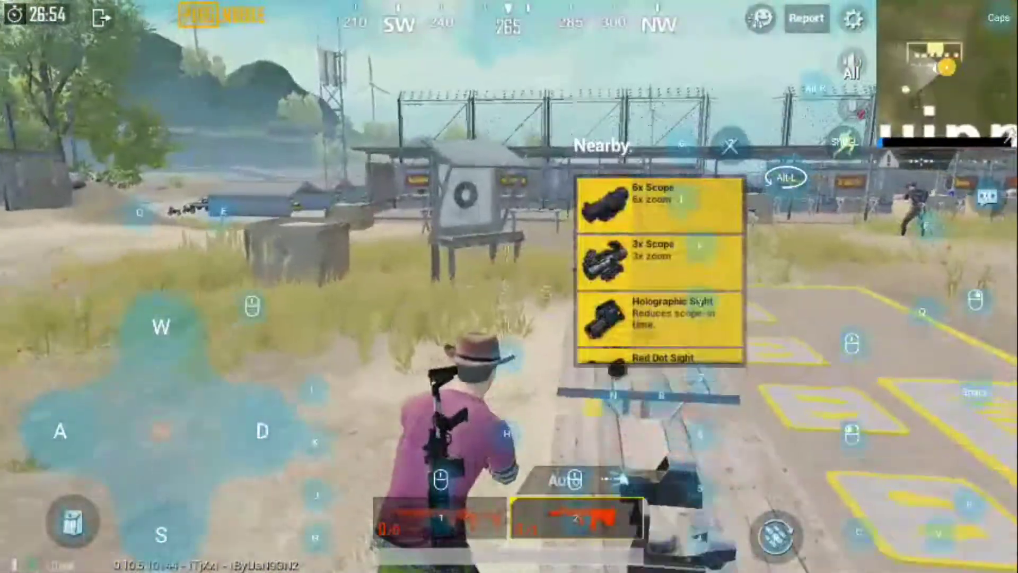
pyautogui.press('shift')
pyautogui.press('w')
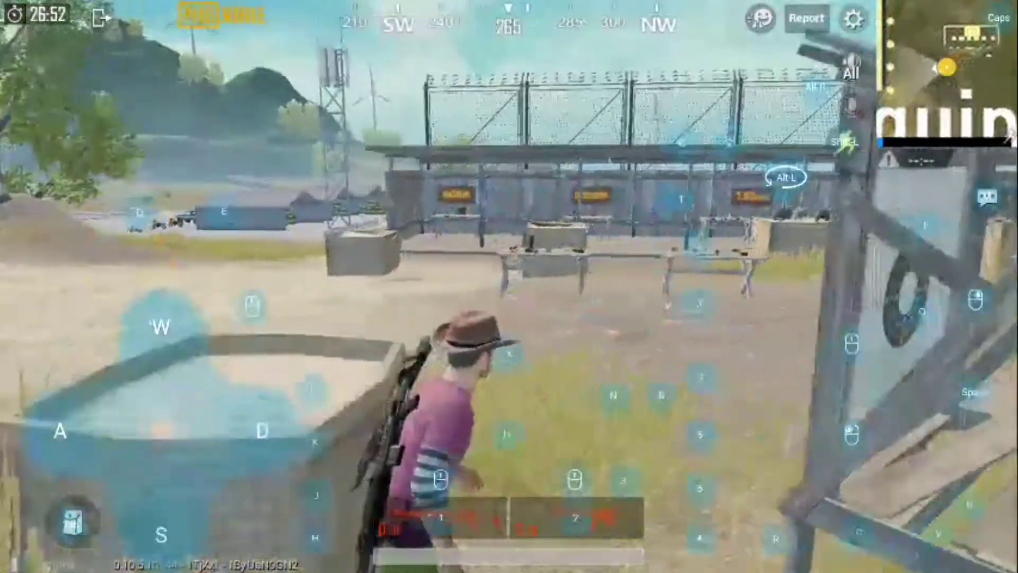
pyautogui.press('w')
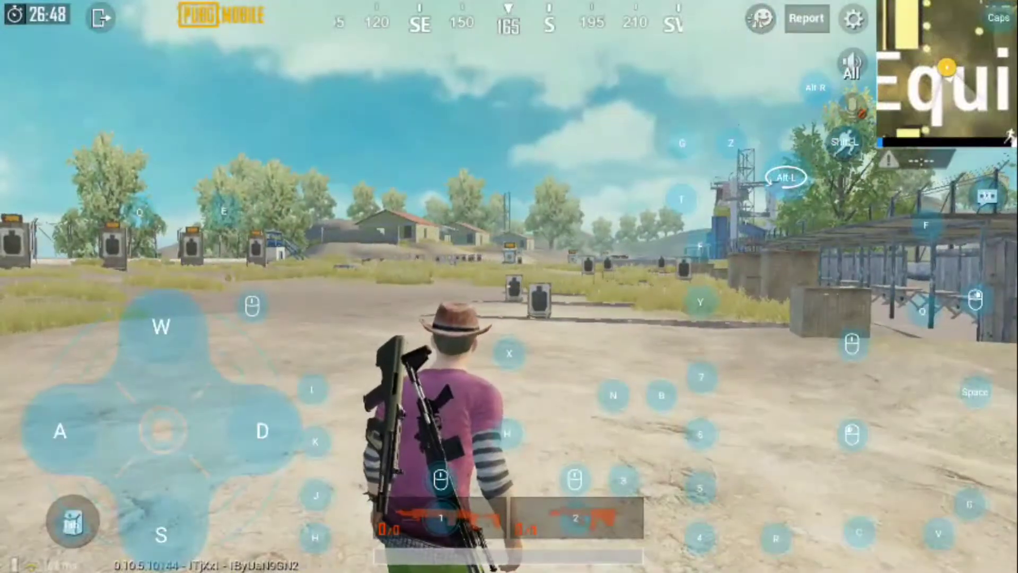
pyautogui.press('F12')
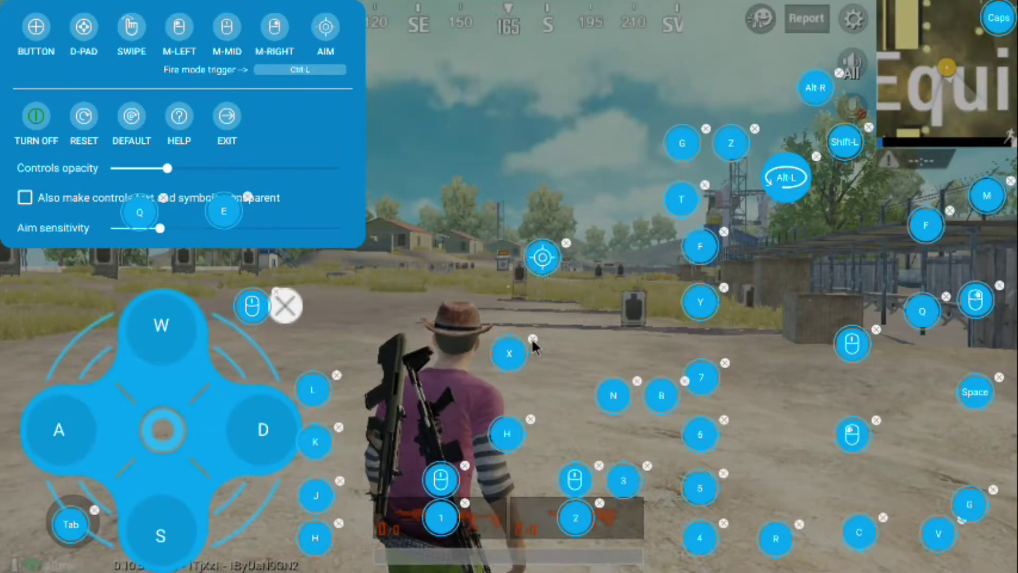
pyautogui.click(230, 117)
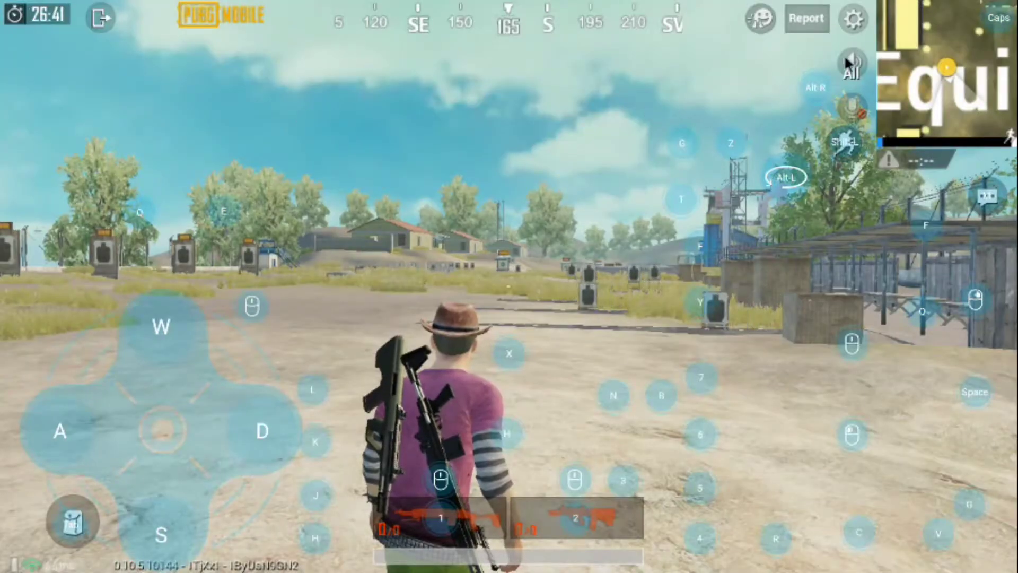
# Step: Open Settings, go to Controls, and start customizing Layout 2's on-screen buttons
pyautogui.click(852, 20)
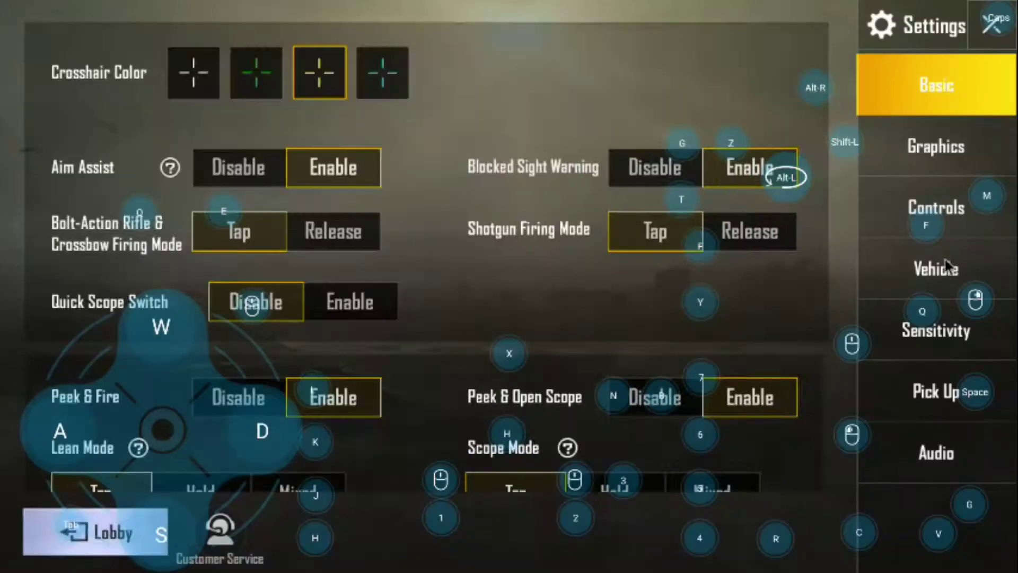
pyautogui.click(894, 228)
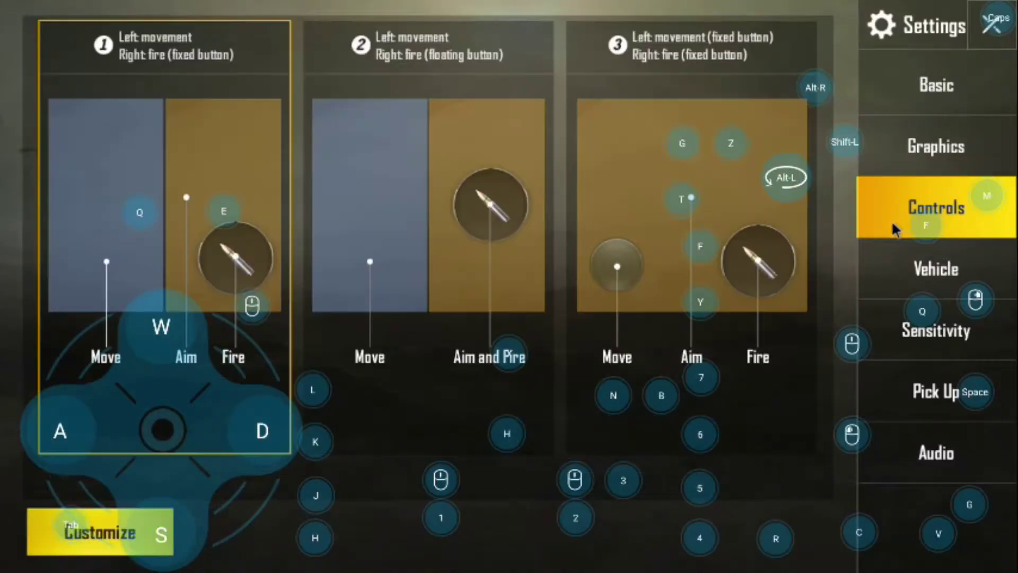
pyautogui.click(104, 552)
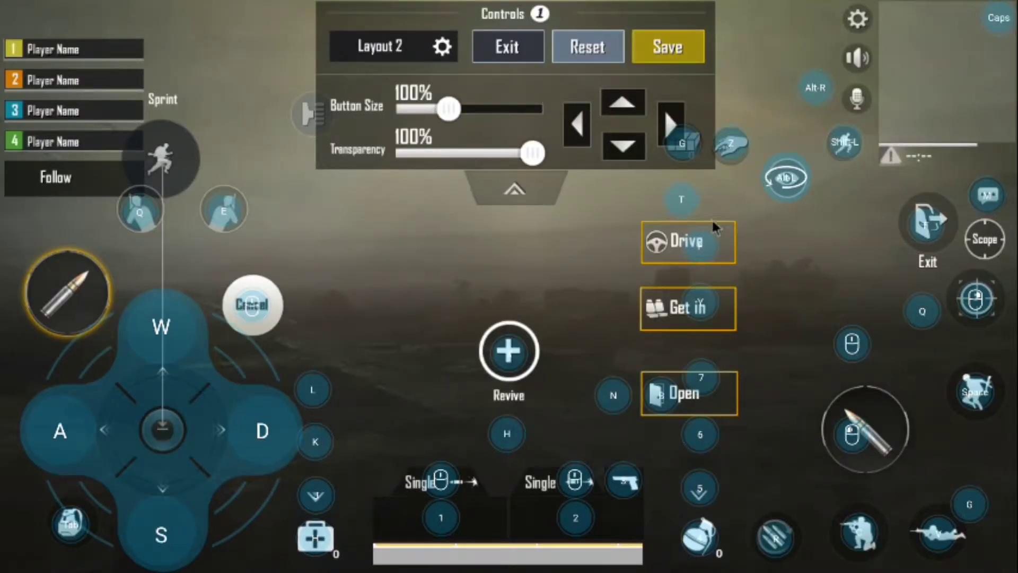
# Step: Delete the X, H, L, K, J and 3 key bubbles in the mapping editor
pyautogui.press('F12')
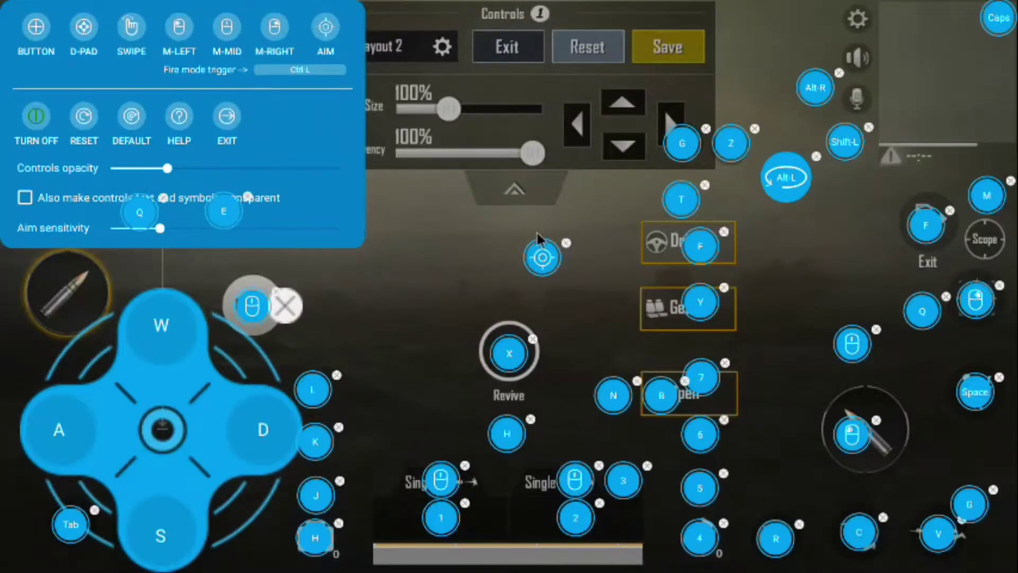
pyautogui.click(534, 340)
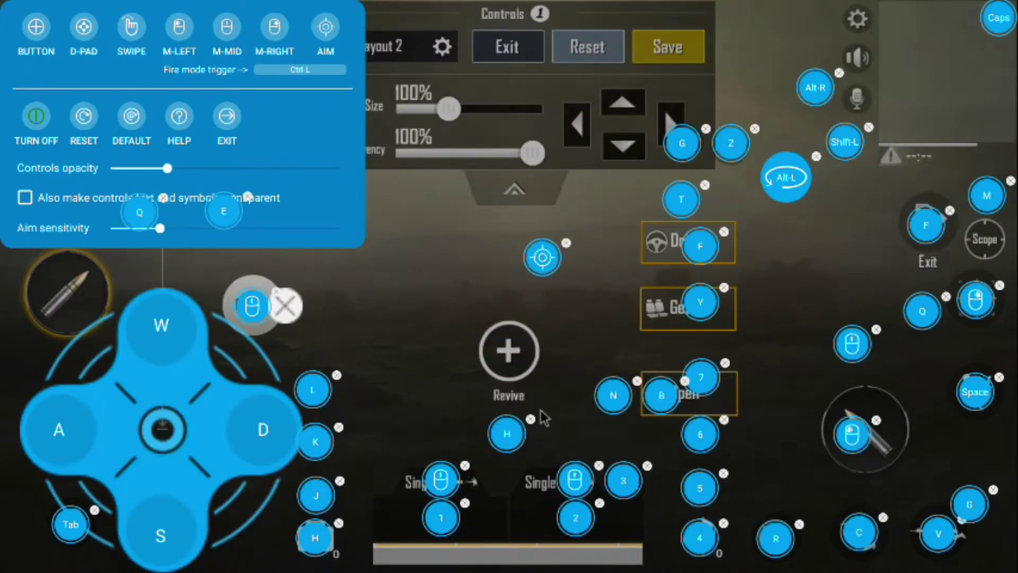
pyautogui.click(529, 421)
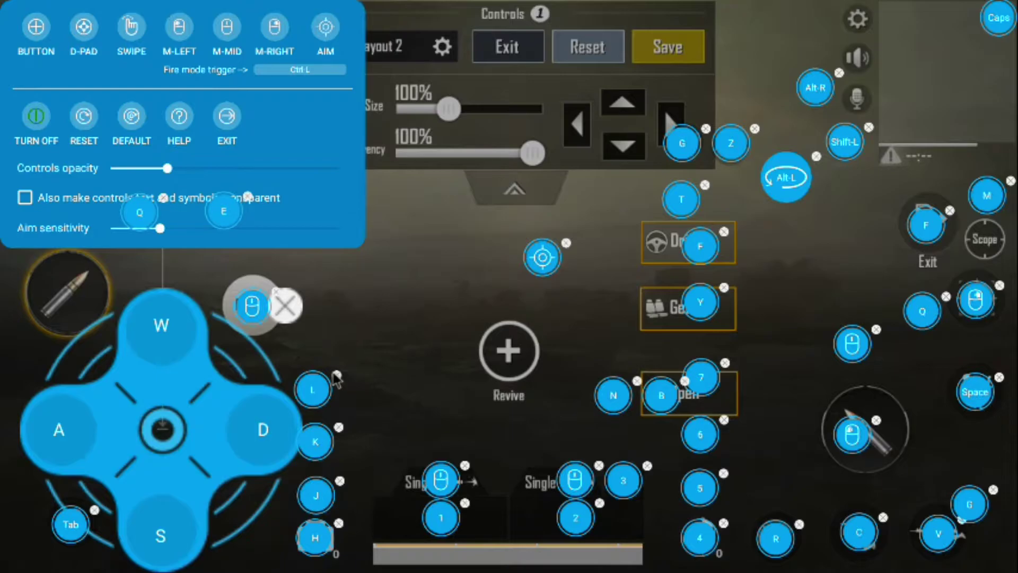
pyautogui.click(335, 376)
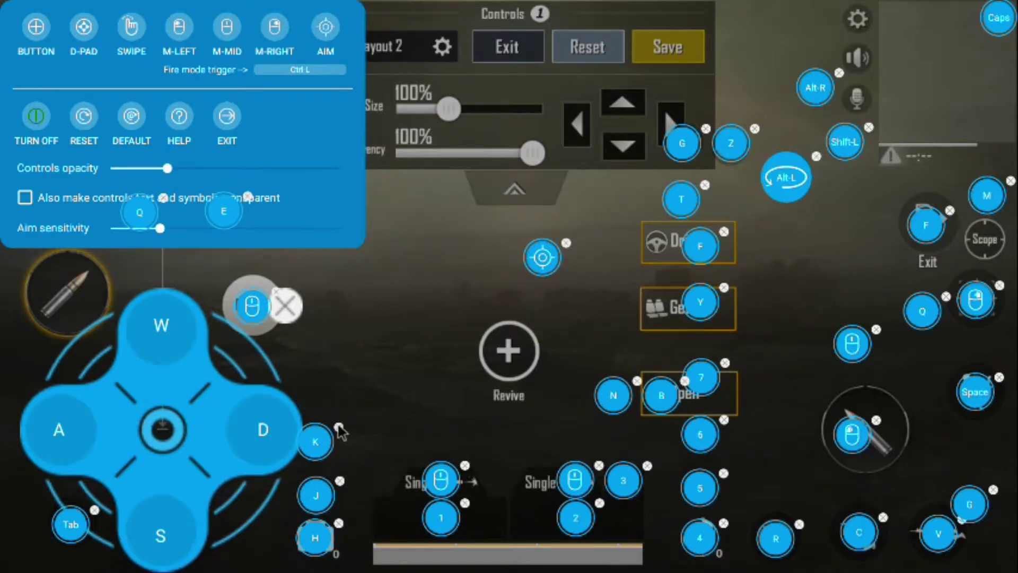
pyautogui.click(339, 427)
pyautogui.click(341, 481)
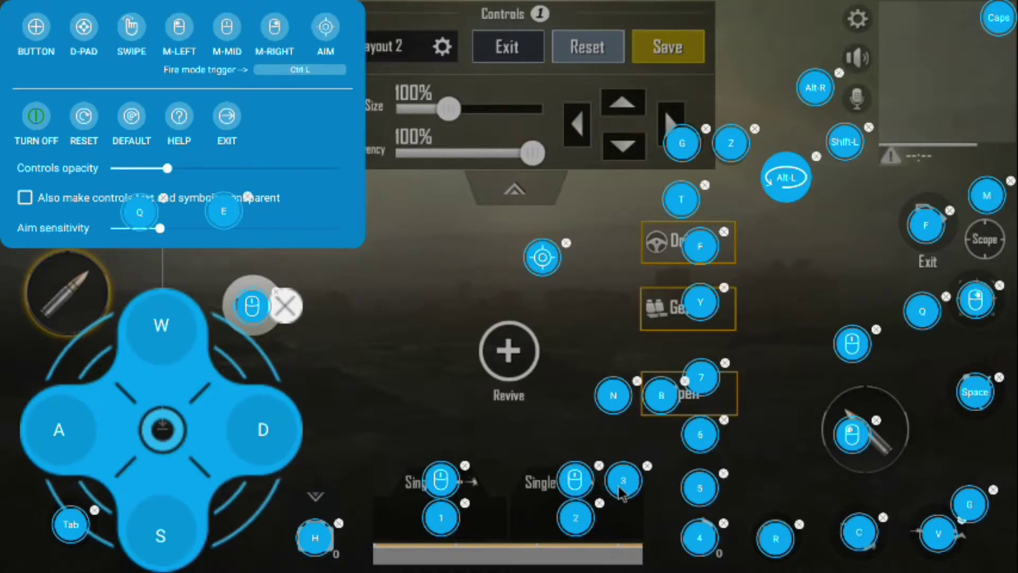
pyautogui.click(648, 466)
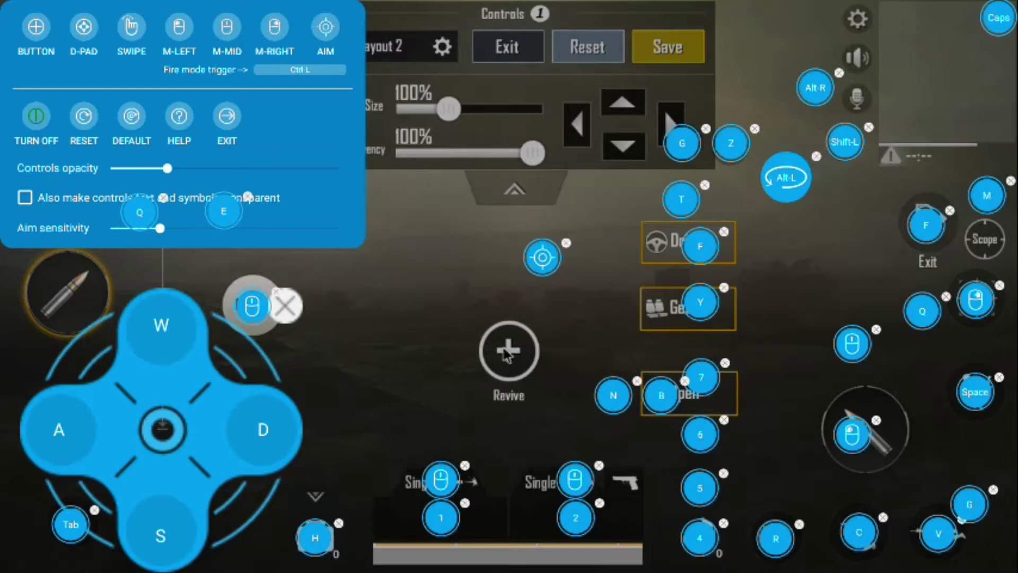
# Step: Add two key buttons, bind one on Revive to F, and accept the shared-key warning
pyautogui.click(37, 28)
pyautogui.click(36, 28)
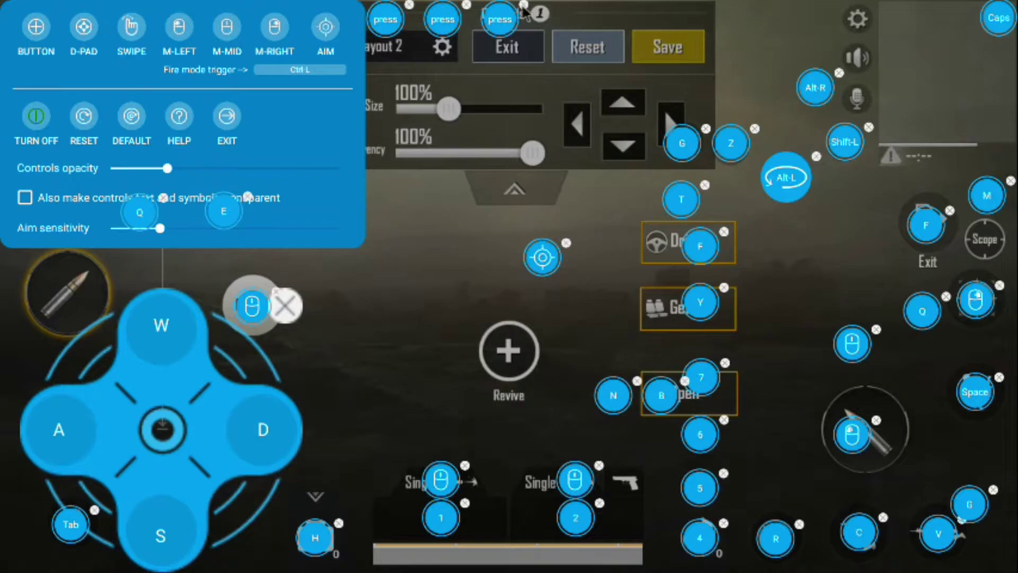
pyautogui.moveTo(500, 19); pyautogui.dragTo(511, 354)
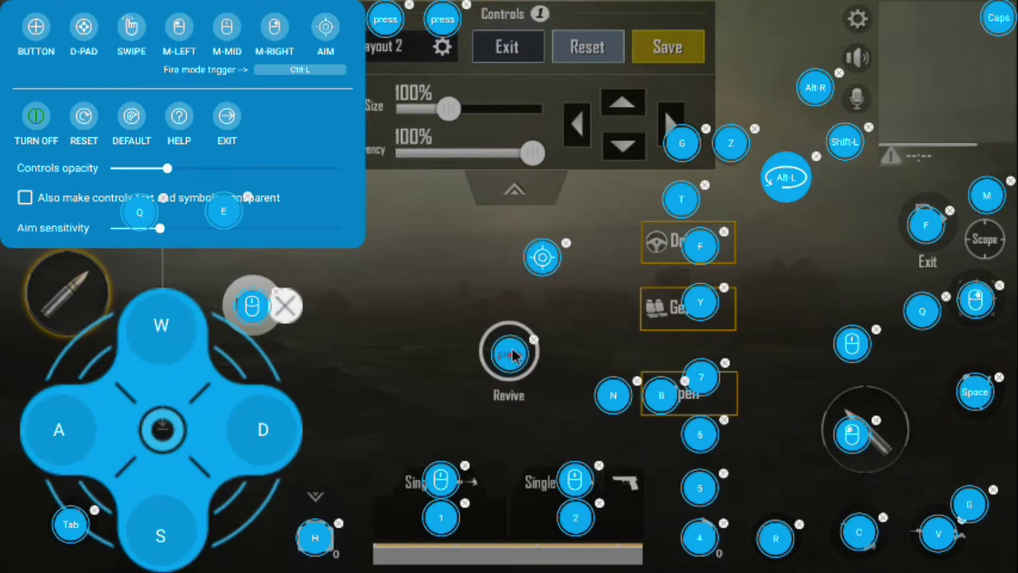
pyautogui.press('f')
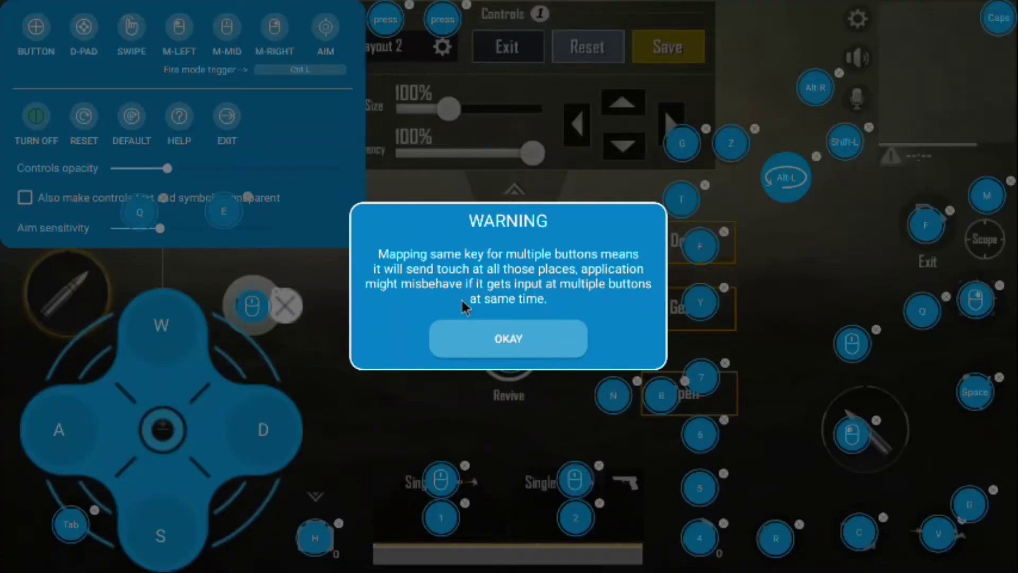
pyautogui.click(521, 342)
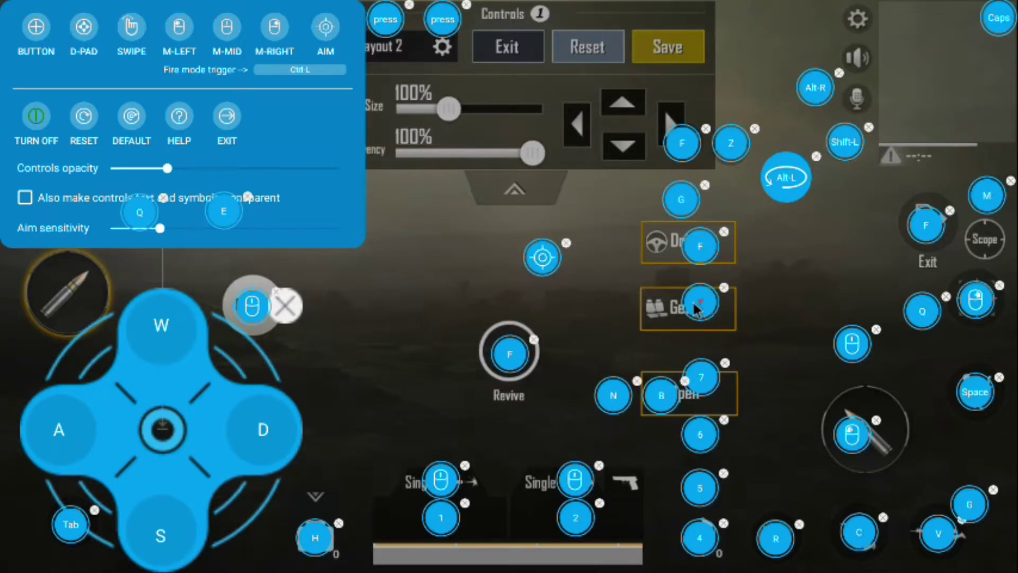
# Step: Bind Get In to G, delete the 7, 6 and 5 buttons, and select Open
pyautogui.press('g')
pyautogui.click(725, 363)
pyautogui.click(723, 423)
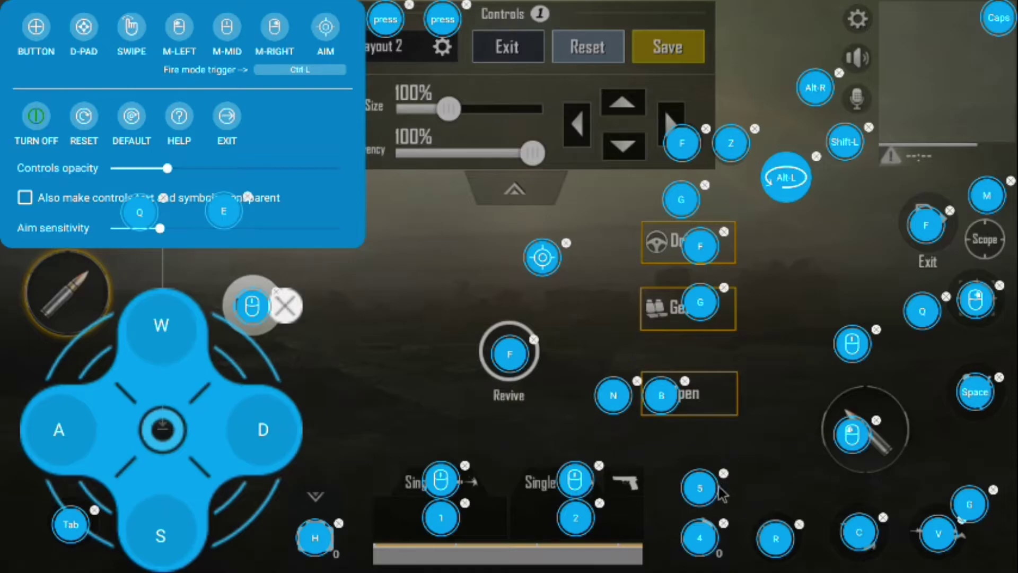
pyautogui.click(724, 475)
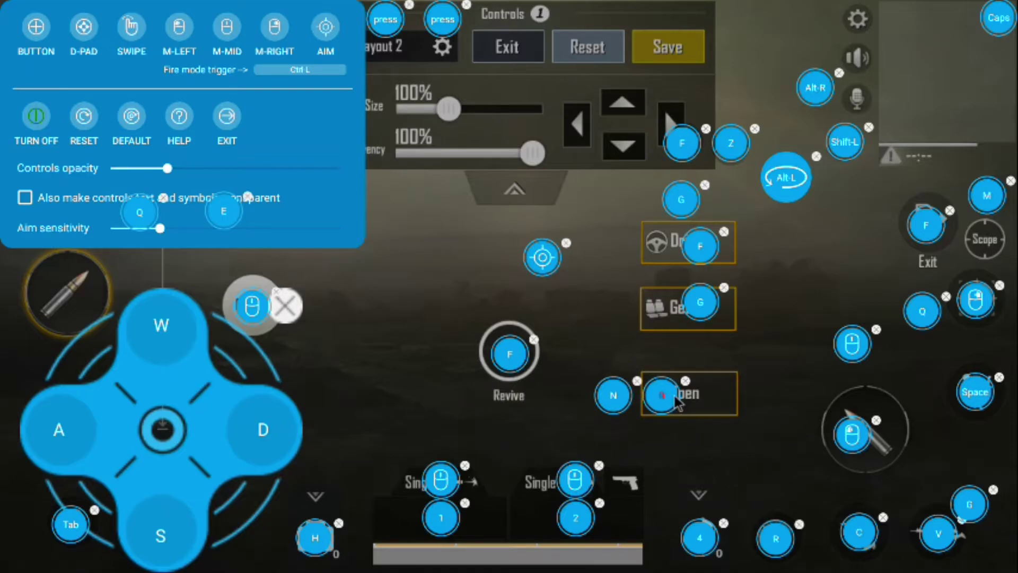
pyautogui.moveTo(676, 397); pyautogui.dragTo(670, 400)
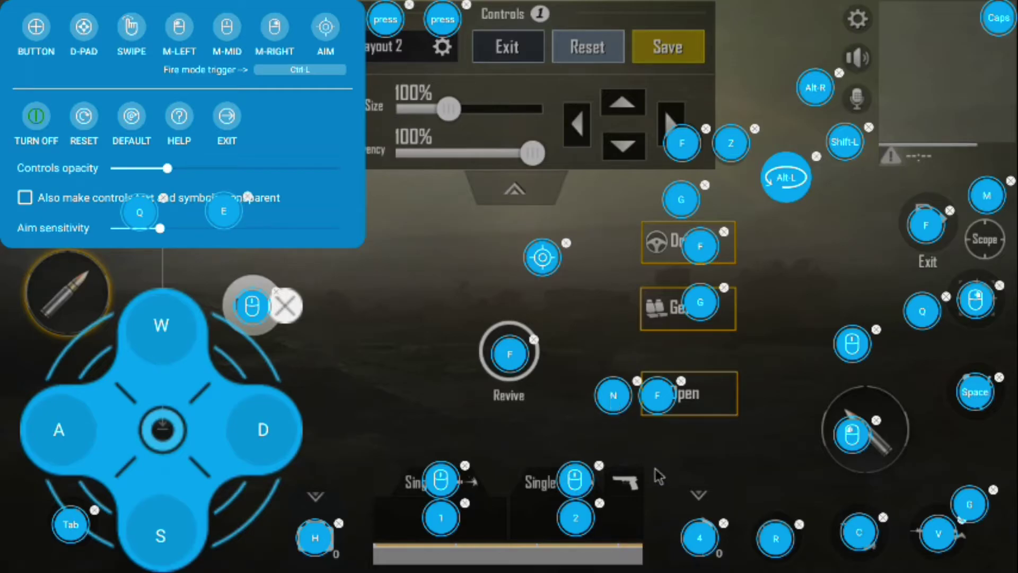
# Step: Delete the N and Q buttons and move M into the top-right corner
pyautogui.click(636, 383)
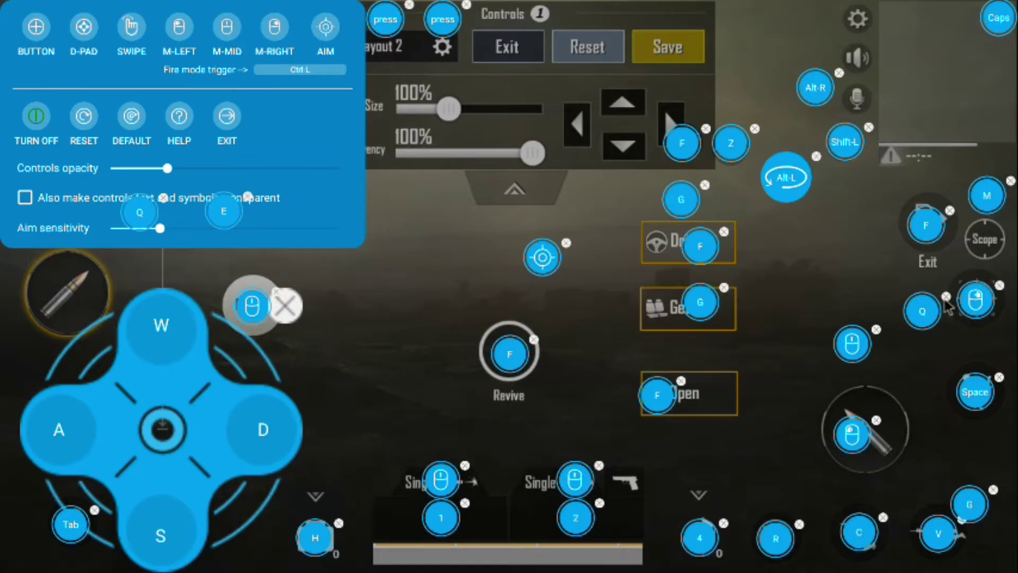
pyautogui.click(946, 298)
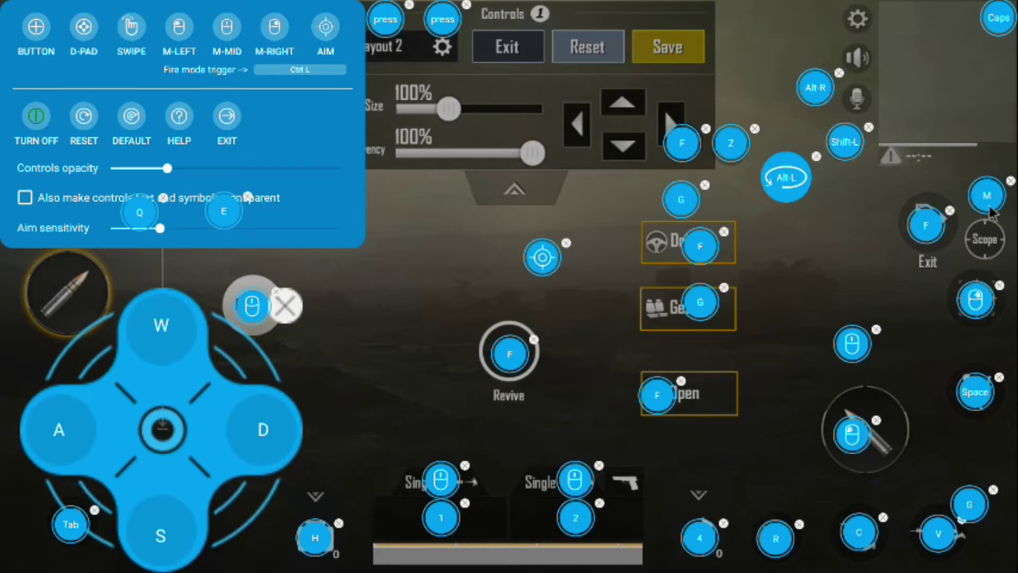
pyautogui.moveTo(987, 196); pyautogui.dragTo(957, 45)
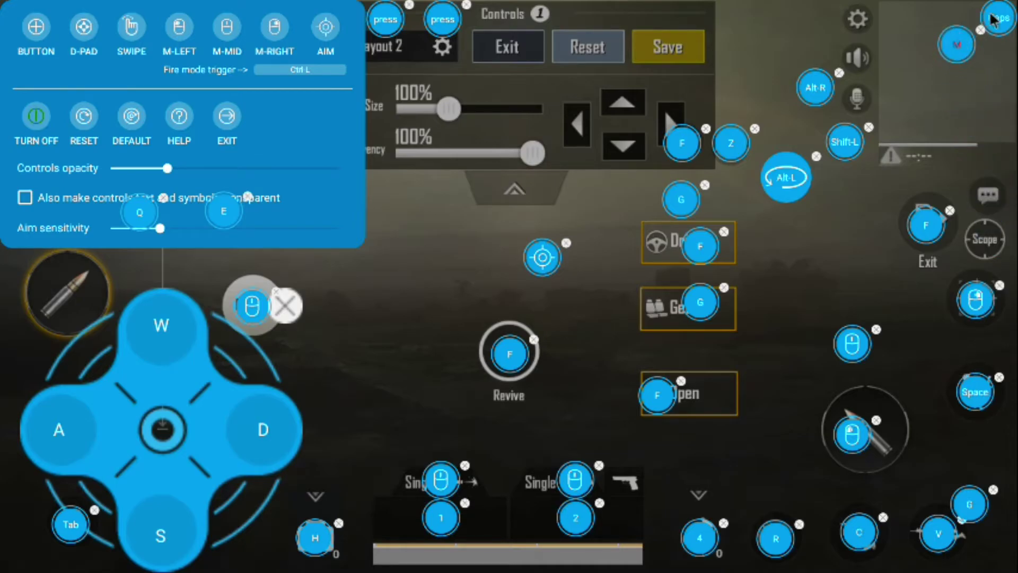
pyautogui.moveTo(998, 18); pyautogui.dragTo(986, 189)
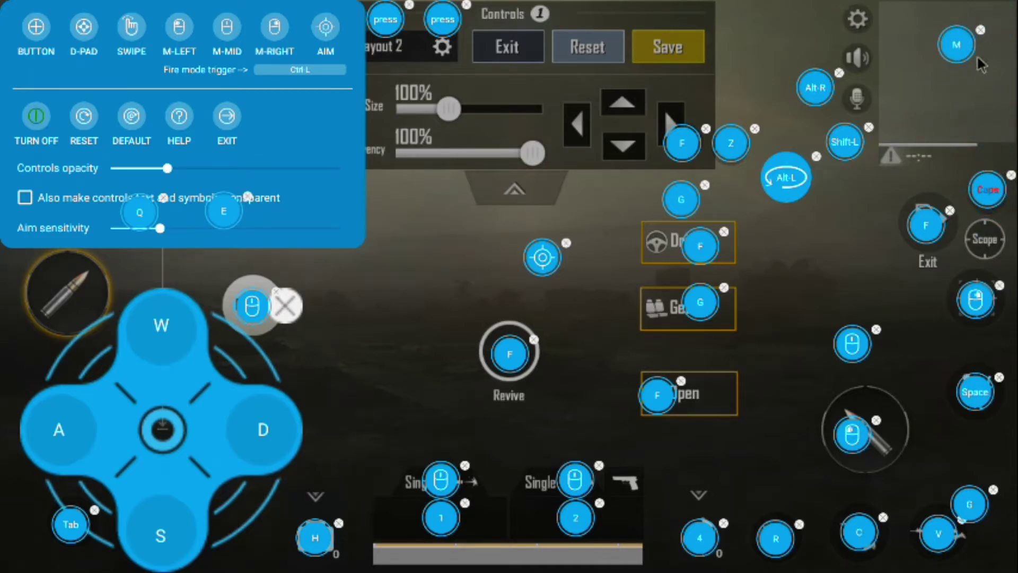
pyautogui.moveTo(986, 39); pyautogui.dragTo(1017, 13)
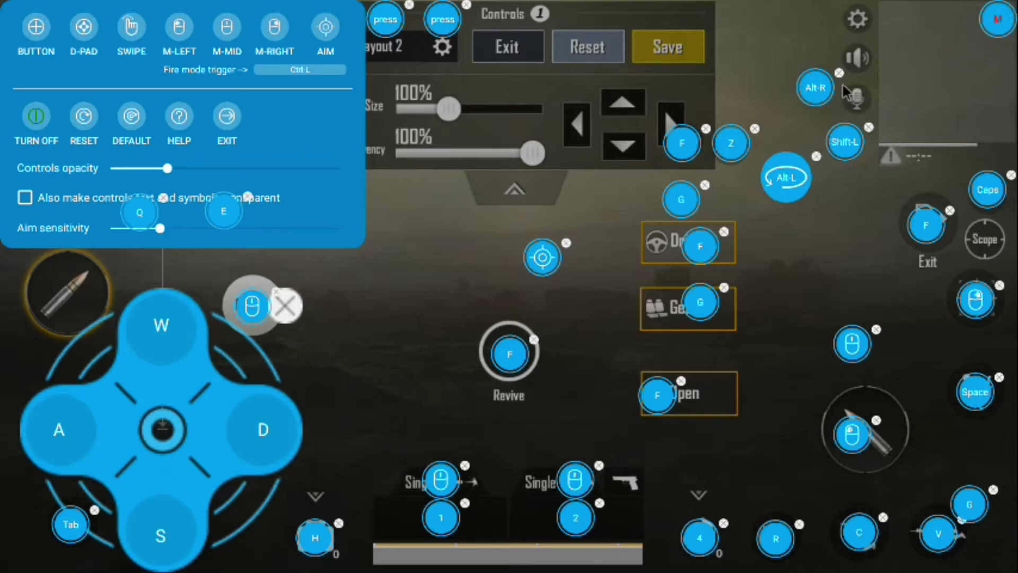
pyautogui.moveTo(821, 89); pyautogui.dragTo(822, 86)
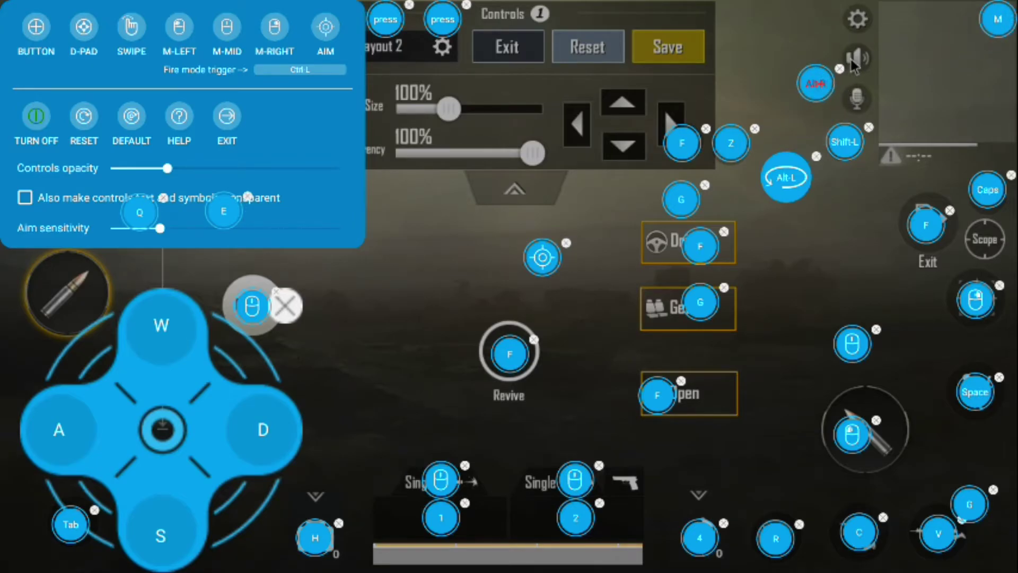
# Step: Delete Alt-R, set Controls opacity to minimum, move Q up by Sprint, and shift the panel right
pyautogui.click(839, 68)
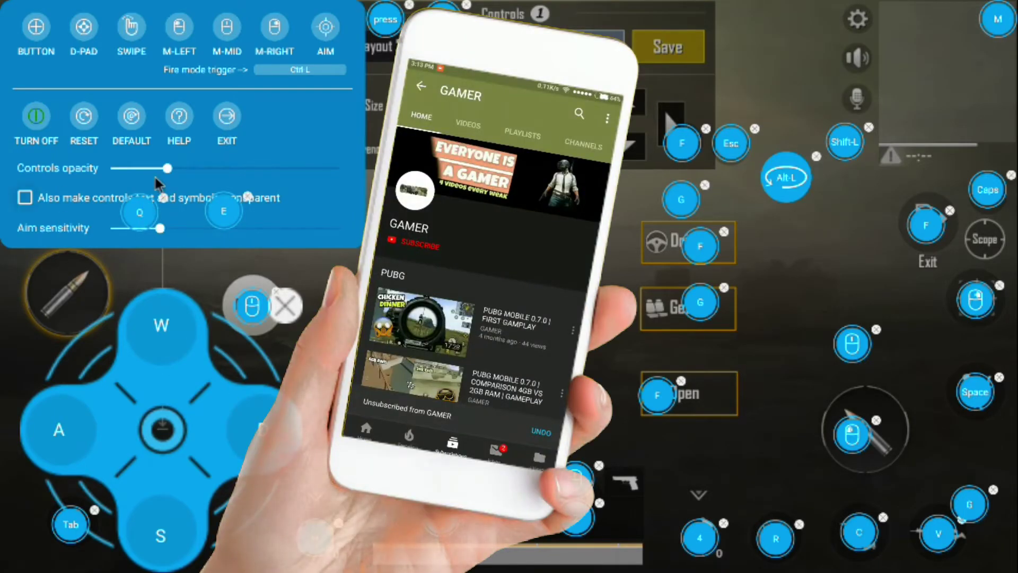
pyautogui.moveTo(163, 166); pyautogui.dragTo(40, 163)
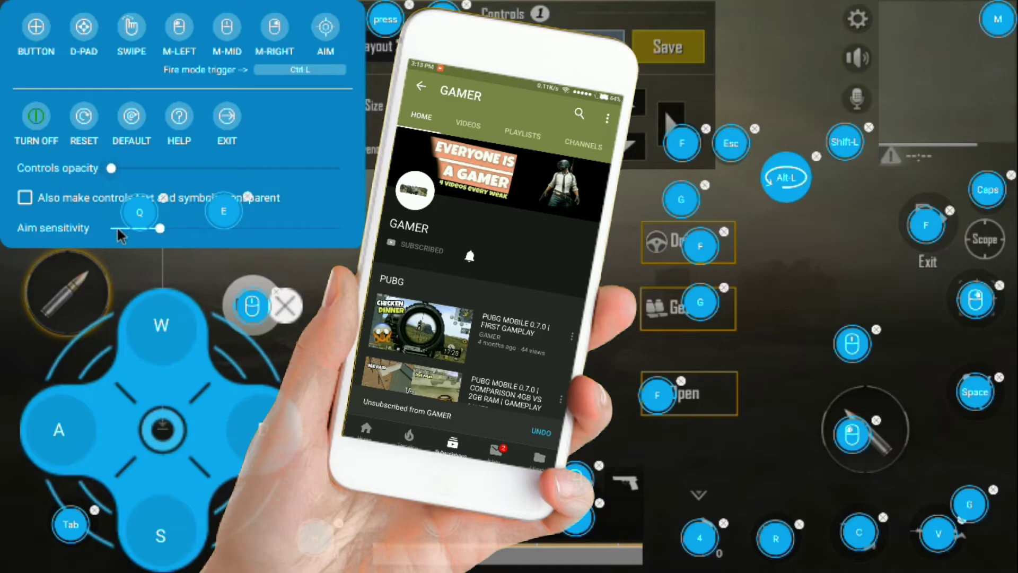
pyautogui.moveTo(139, 212); pyautogui.dragTo(149, 192)
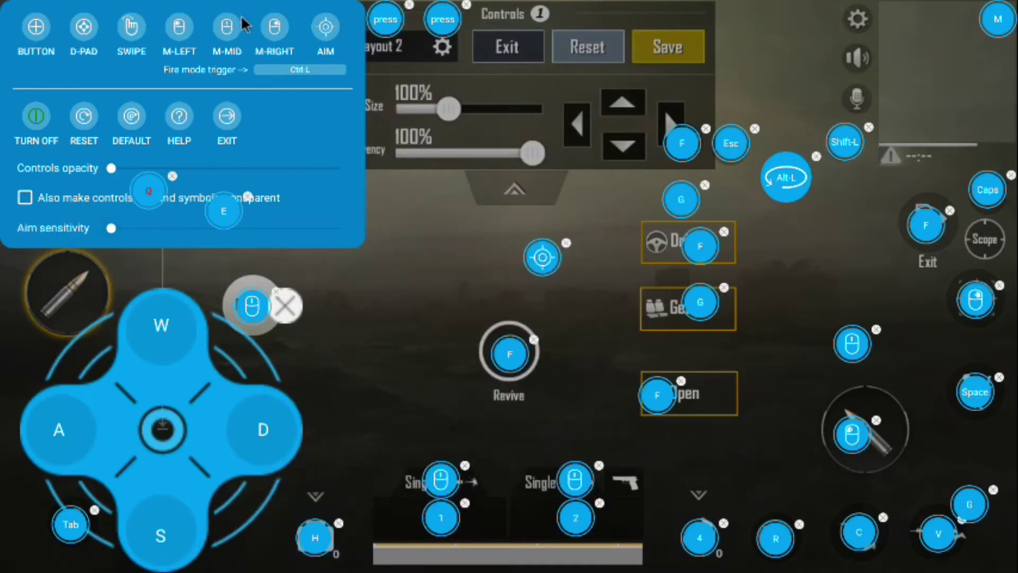
pyautogui.moveTo(220, 8); pyautogui.dragTo(785, 8)
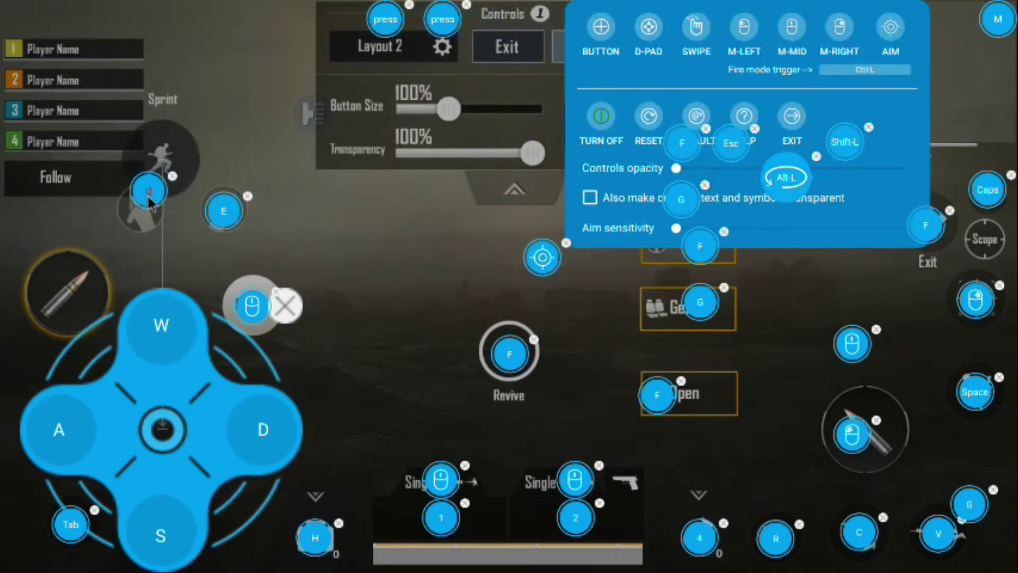